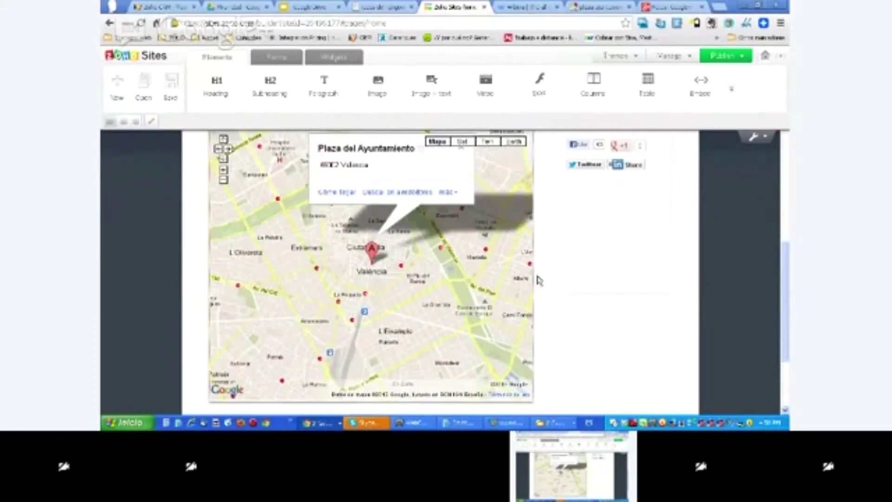
- Add an H1 heading reading 'iframe' above the map, then switch to the Google+ Photos tab
scroll(559, 284, "up", 1)
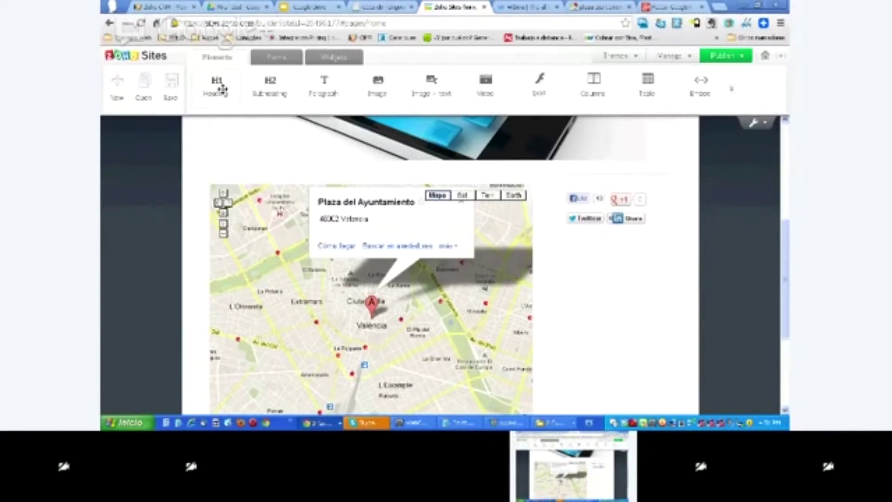
left_click_drag(306, 167, 310, 176)
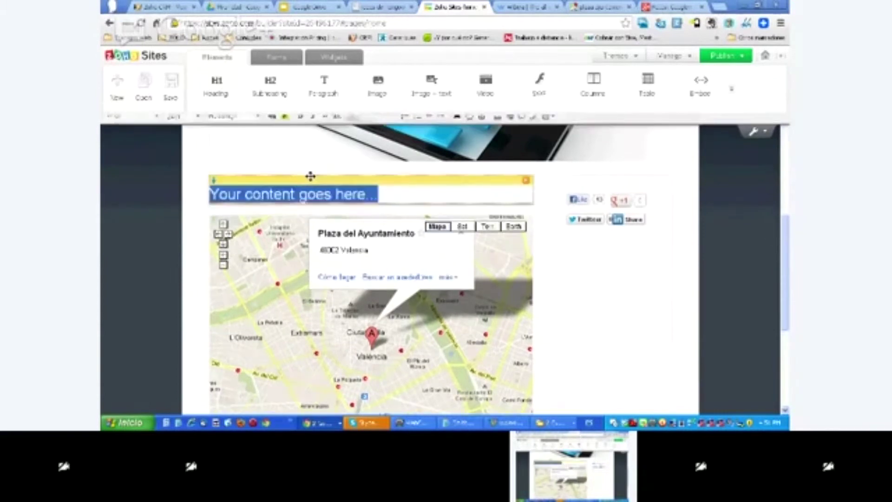
type("ig")
key("BackSpace")
key("BackSpace")
type("iframe")
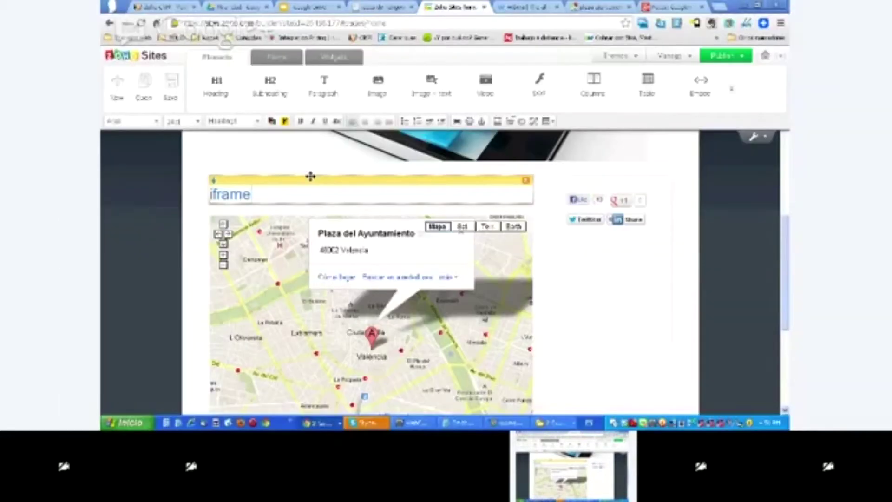
key("ctrl+9")
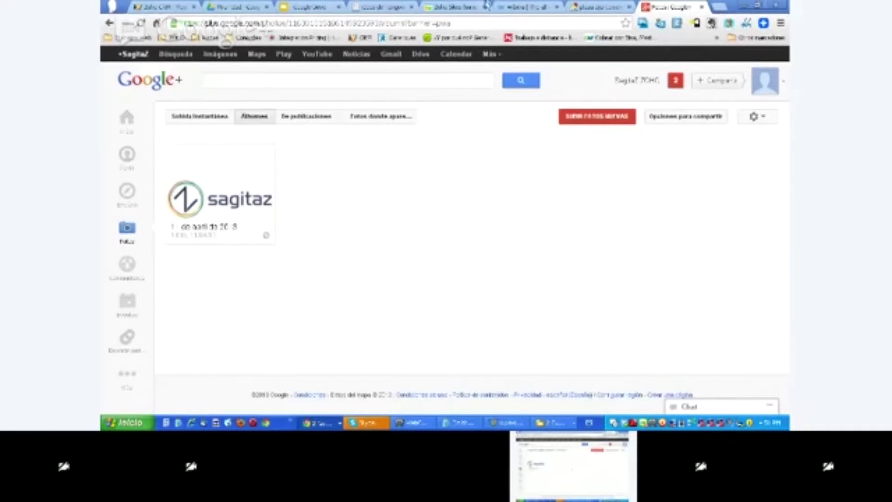
- Return to the Zoho Sites editor, closing a blank tab opened by mistake
left_click(596, 7)
left_click(628, 7)
left_click(613, 8)
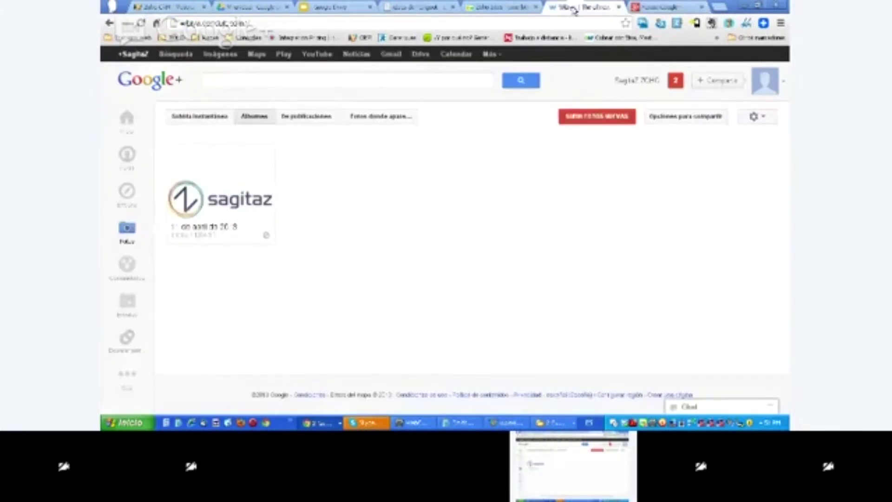
left_click(620, 7)
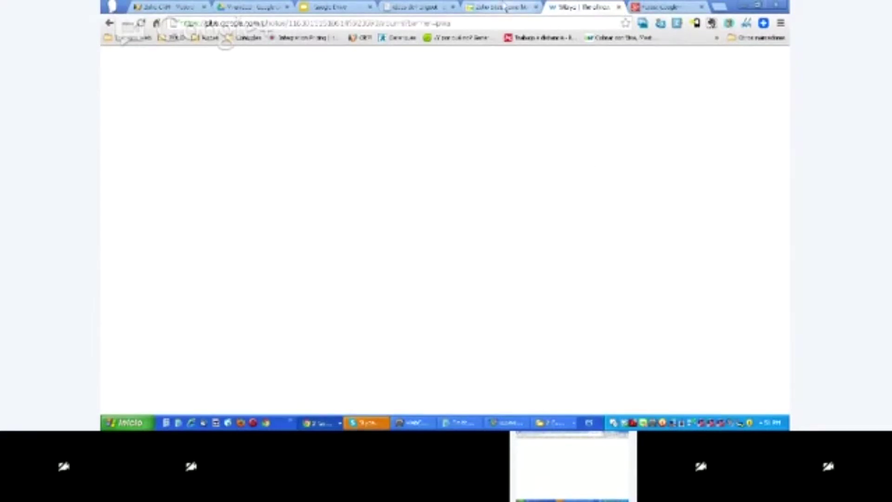
left_click(533, 8)
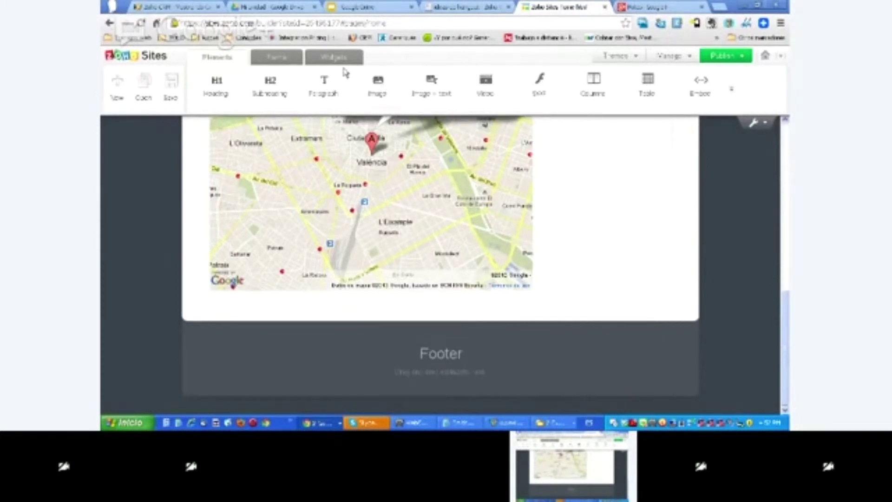
- Search Picasa albums for the account's e-mail in a Photo Gallery widget, then return to Google+ Photos
left_click(335, 57)
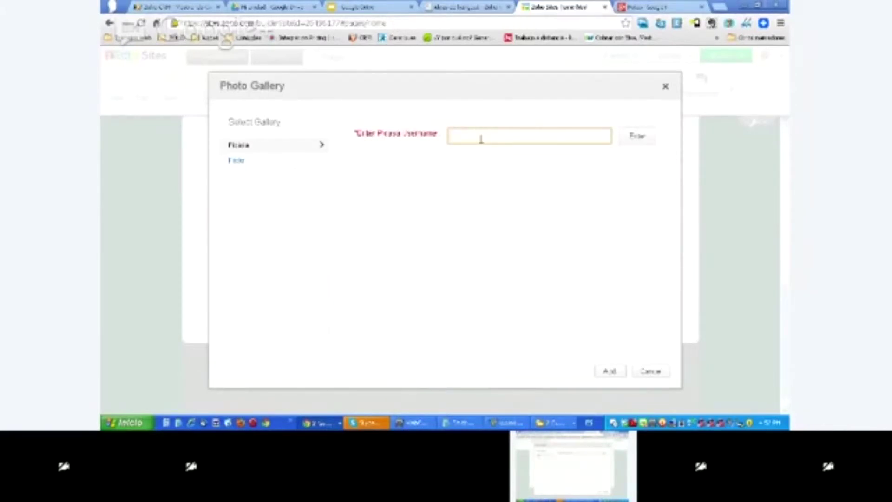
type("j.sa")
key("BackSpace")
key("BackSpace")
key("BackSpace")
key("BackSpace")
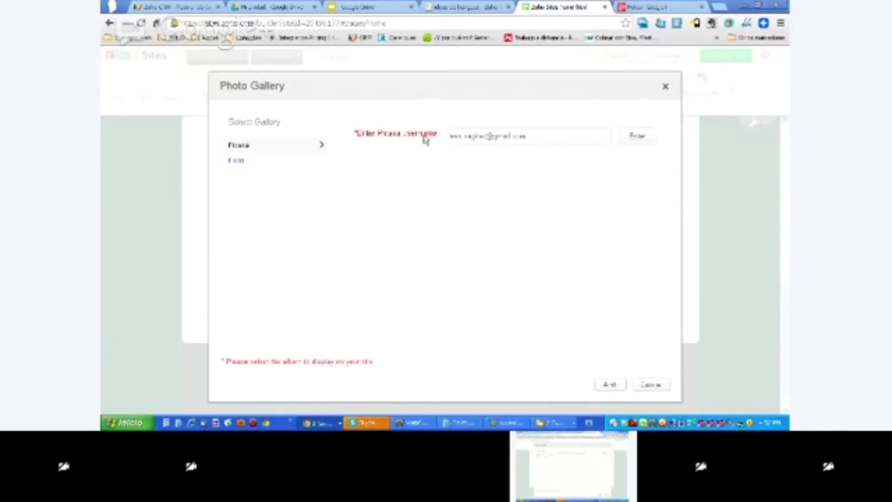
left_click(635, 140)
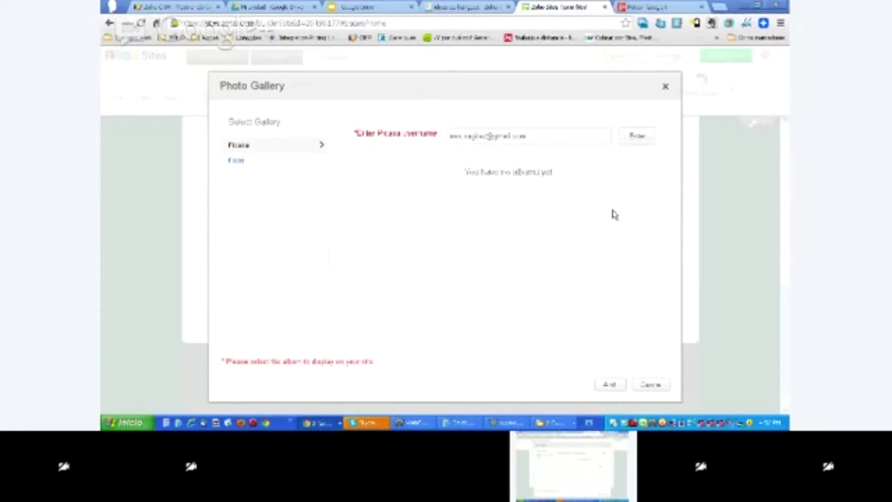
left_click_drag(531, 136, 426, 138)
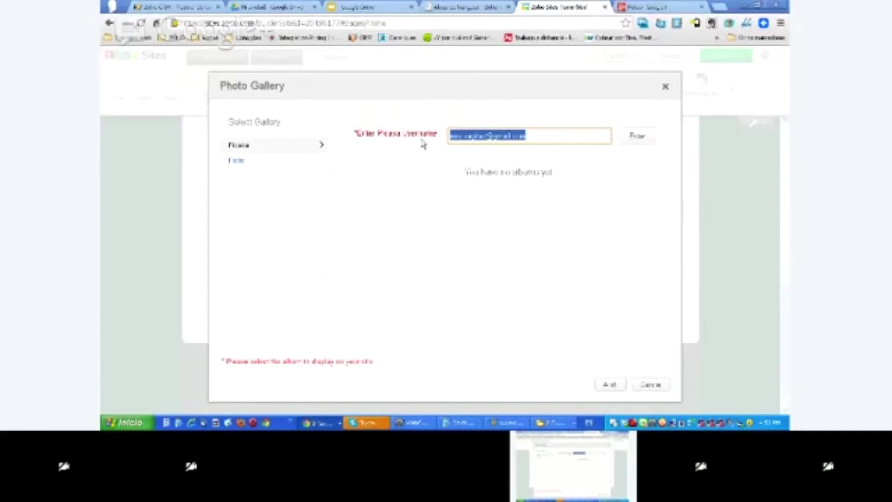
left_click(657, 7)
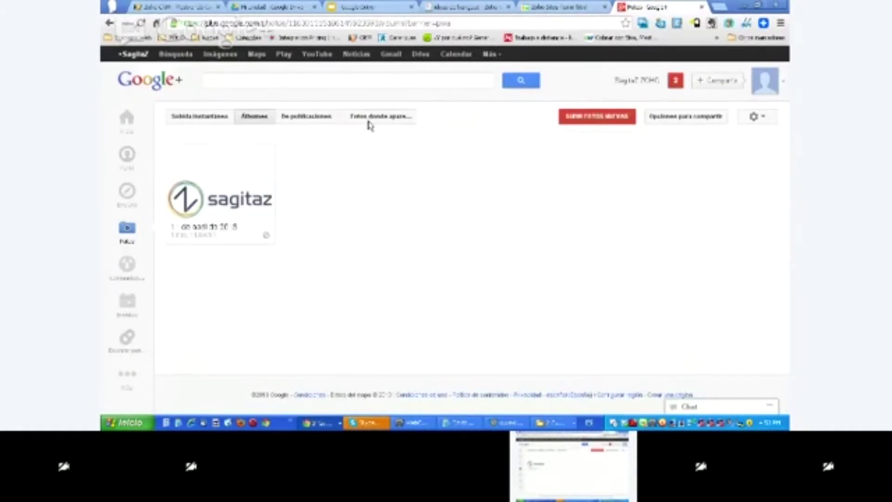
- Upload an image from Mis documentos into a new album, '23 de abril de 2013'
left_click(598, 119)
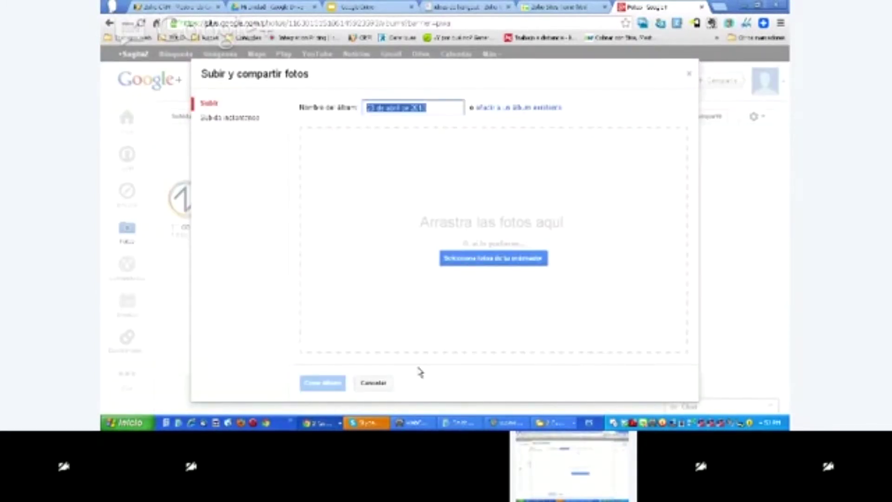
left_click(553, 422)
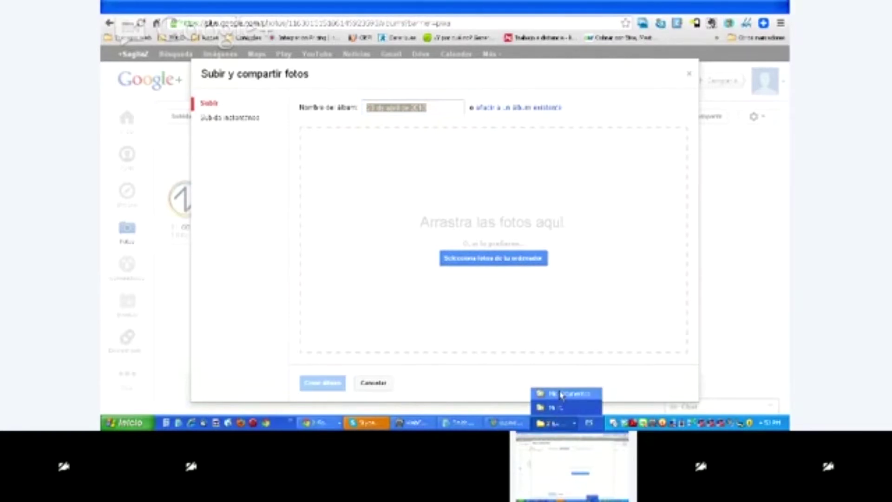
left_click(561, 394)
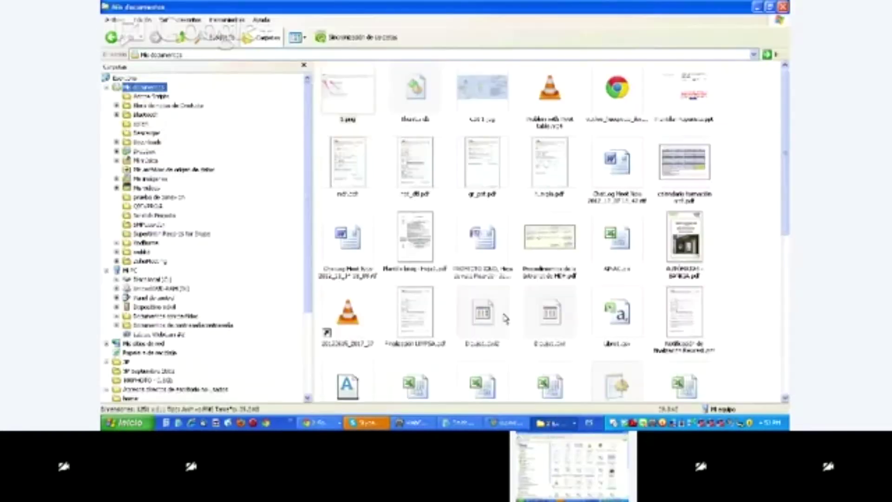
left_click(332, 425)
left_click_drag(334, 408, 458, 302)
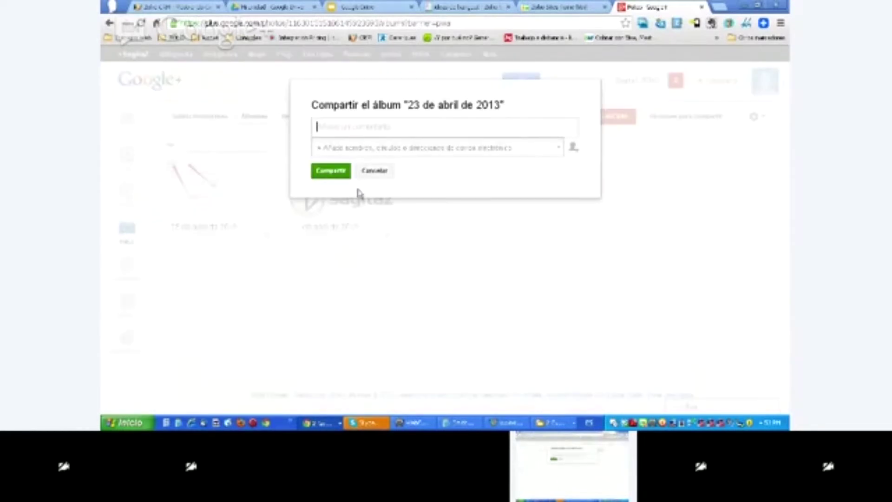
- Share the new album with Tus círculos, adding the comment 'prueba de fotogra'
type("prueba de foto")
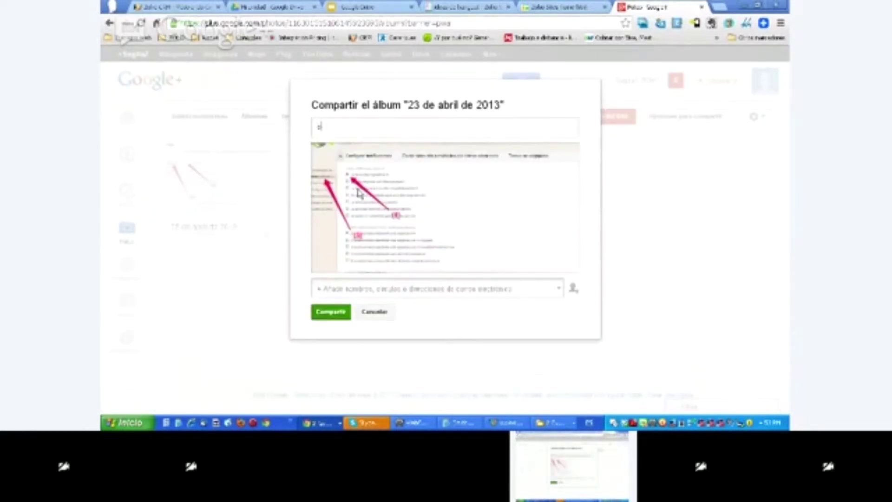
type("graf")
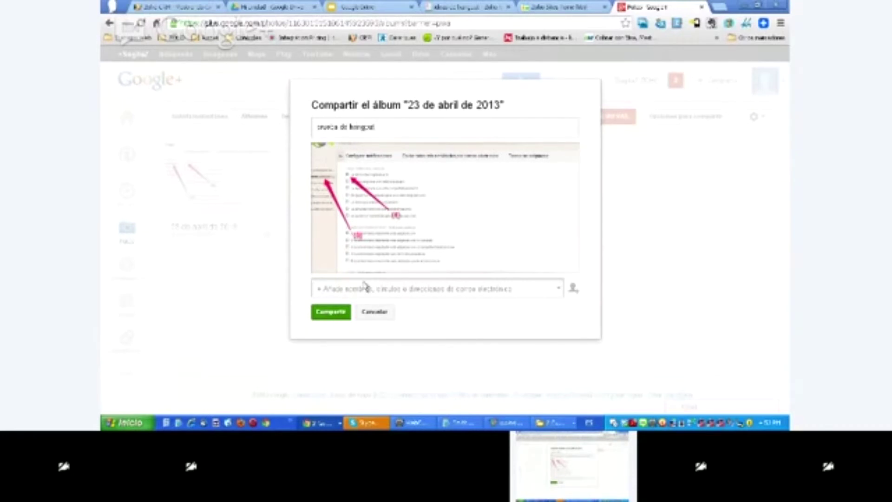
left_click(338, 315)
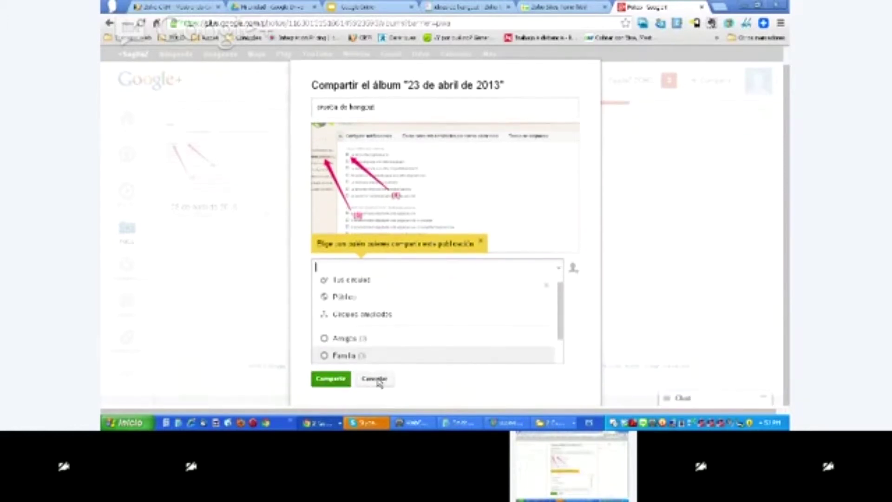
left_click(480, 242)
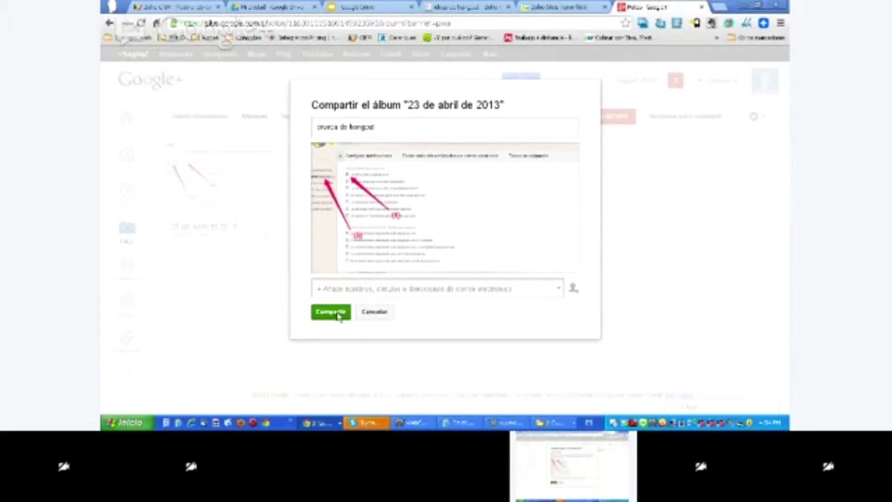
left_click(339, 316)
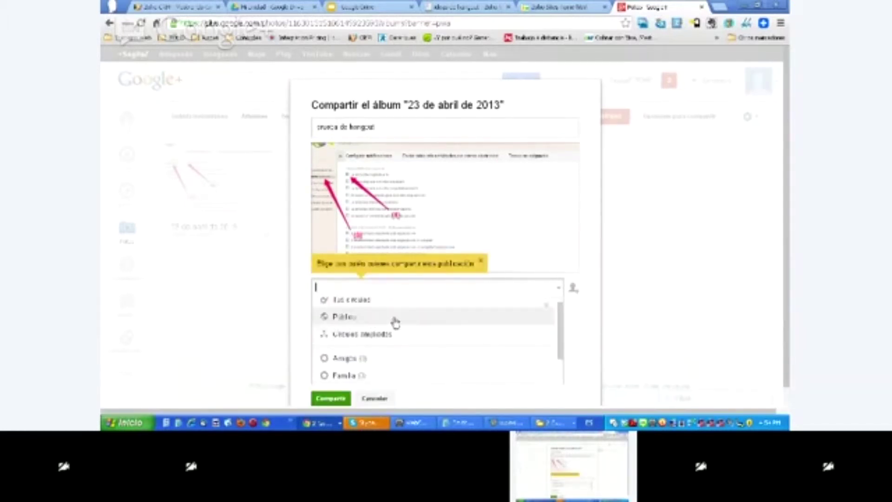
left_click(355, 309)
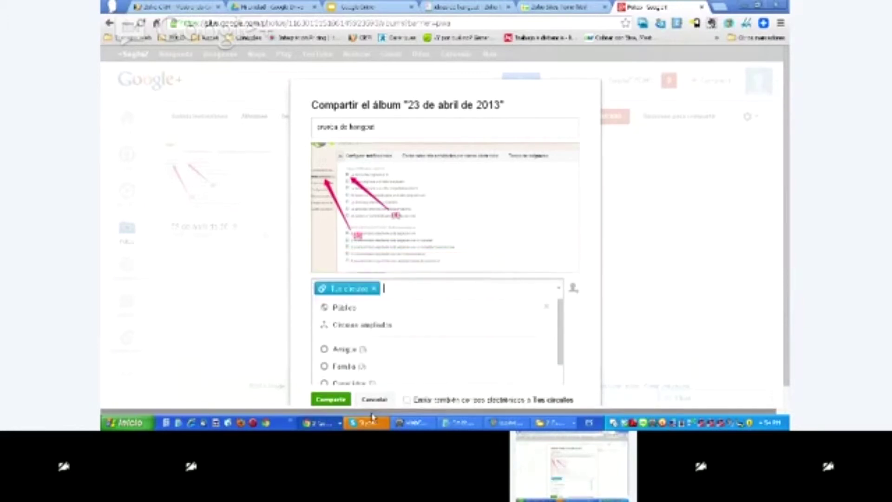
left_click(338, 398)
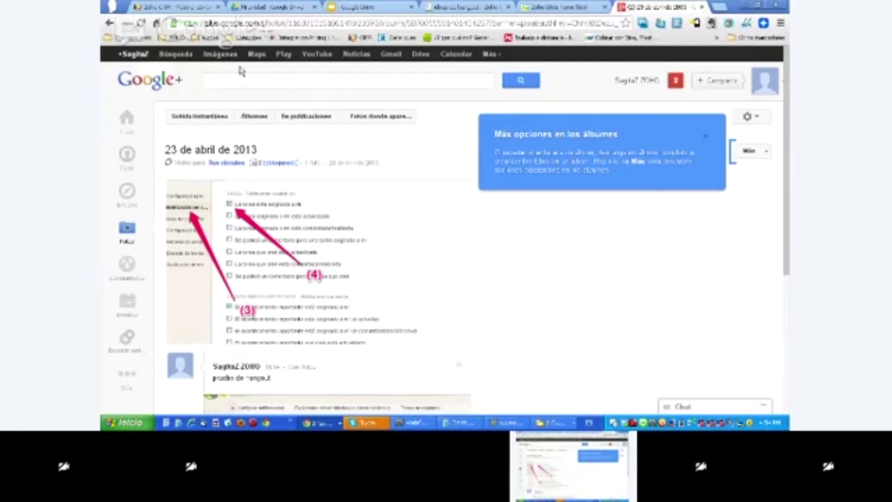
- Search the web for 'google pica' and open Picasa Web Albums, which lists both albums
left_click(494, 57)
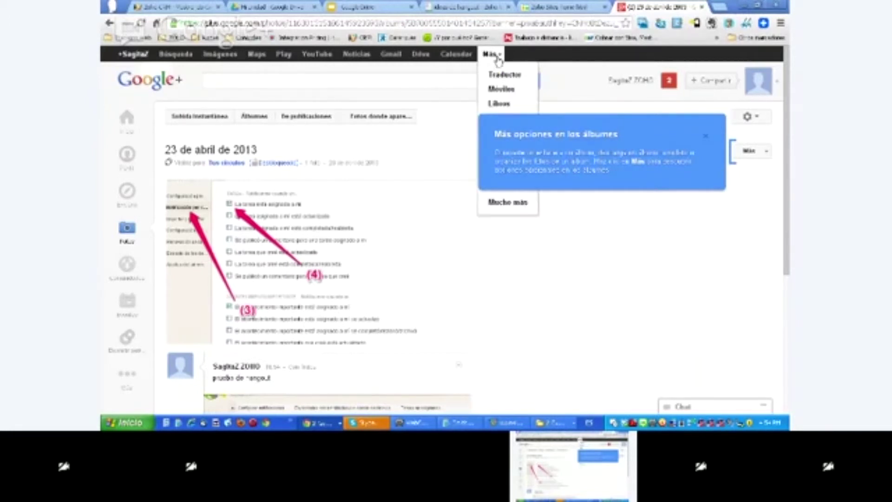
left_click(706, 140)
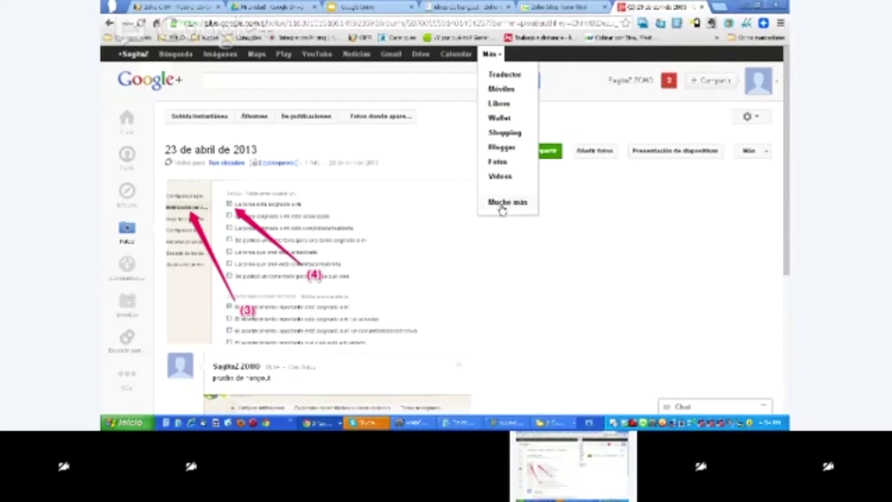
left_click(606, 26)
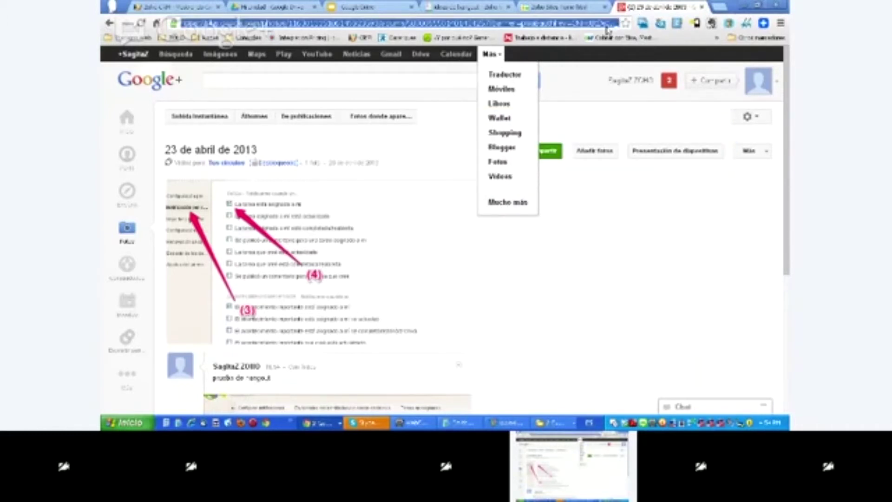
type("google pica")
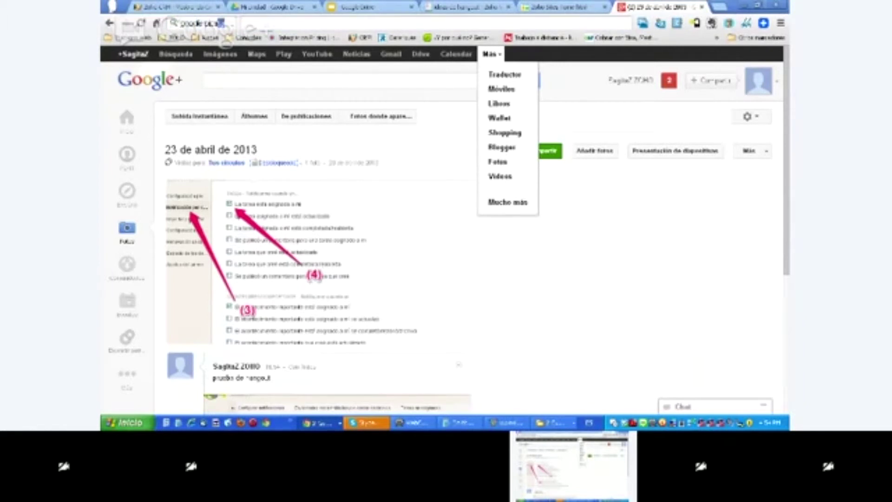
key("Return")
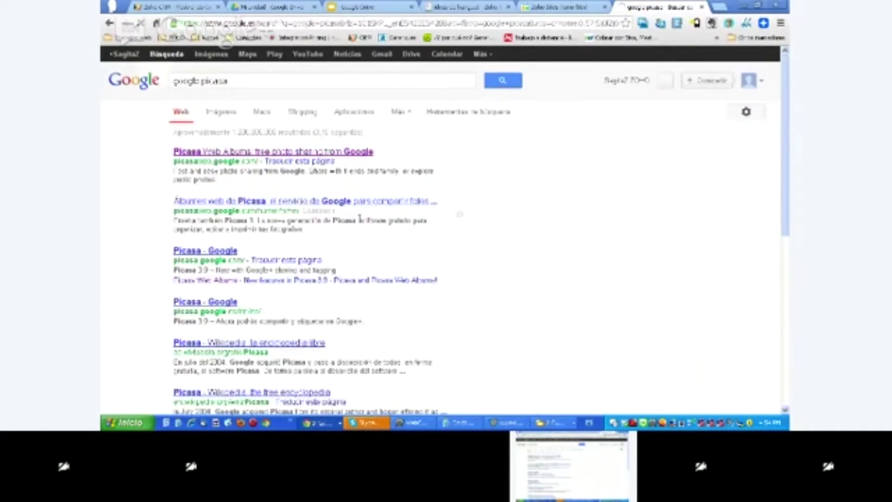
left_click(367, 154)
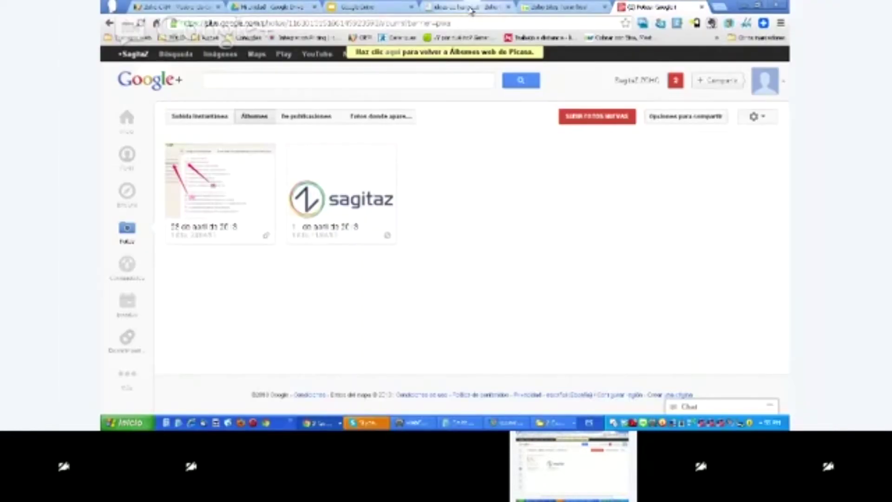
left_click(560, 7)
left_click(637, 135)
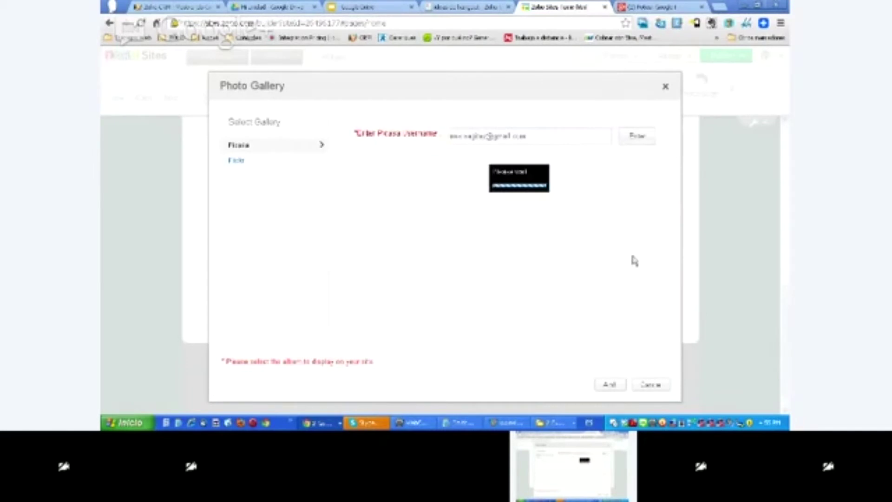
left_click(539, 135)
left_click(628, 143)
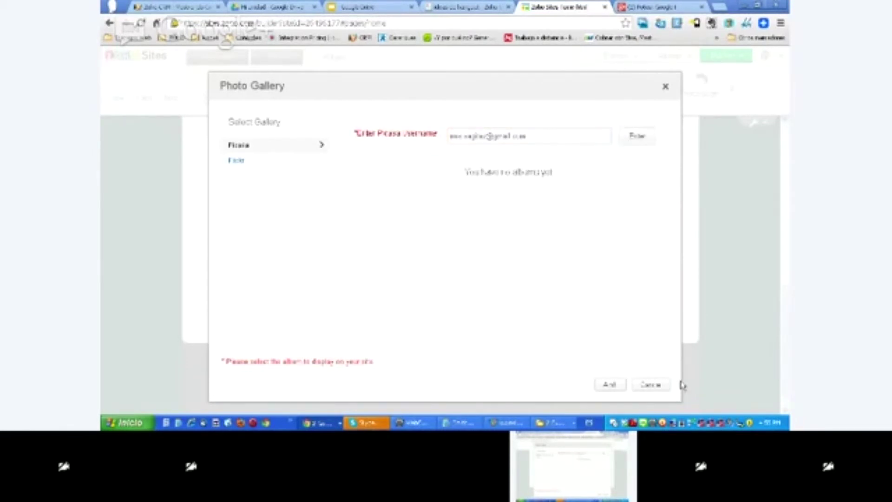
left_click_drag(531, 141, 447, 141)
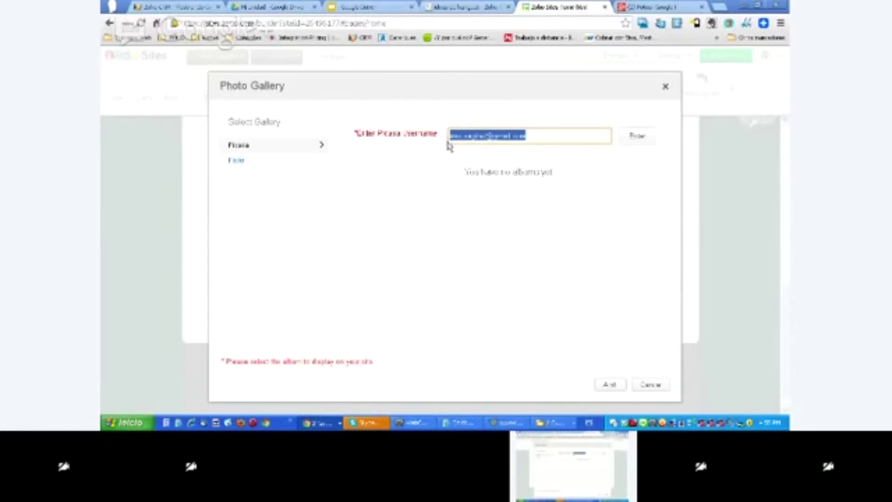
left_click(654, 384)
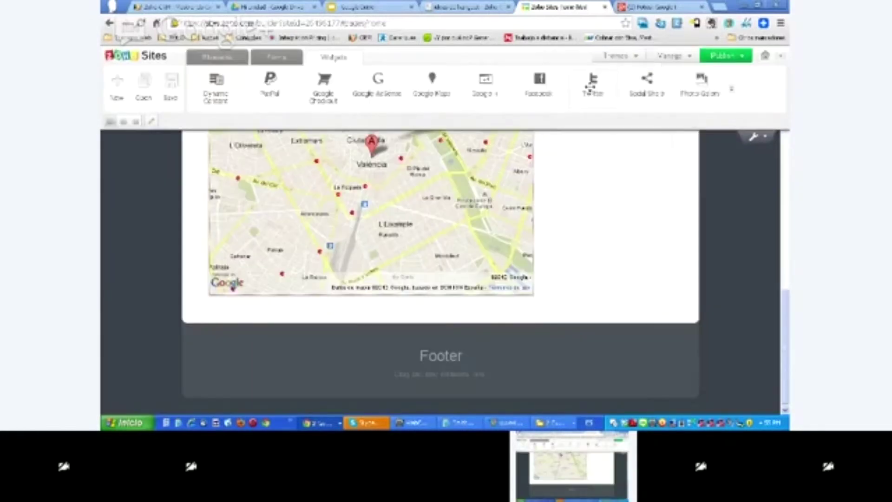
left_click_drag(699, 84, 506, 330)
left_click(550, 135)
key("ctrl+v")
left_click(650, 137)
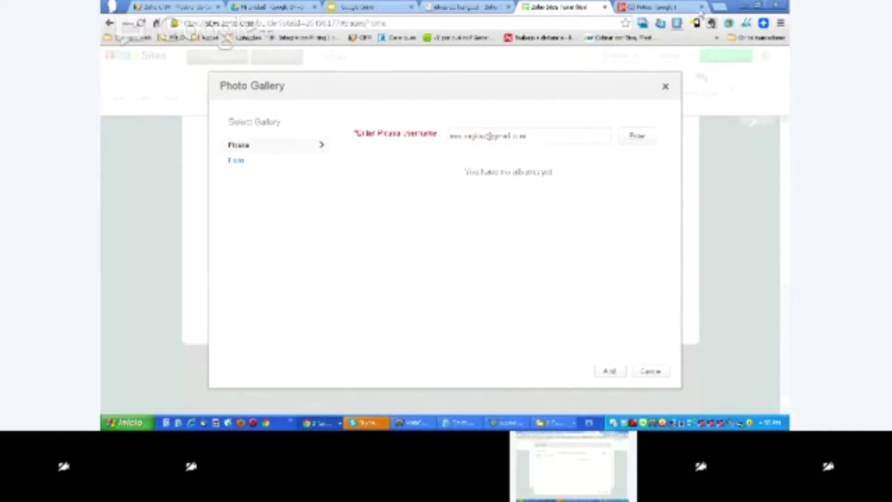
left_click(660, 7)
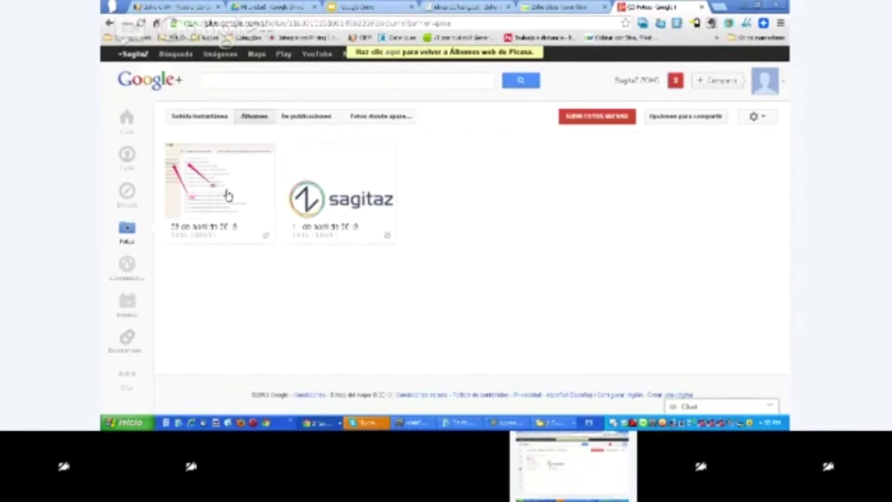
- Check the album context menu and photo settings, then close the Google+ Photos tab
right_click(242, 310)
left_click(191, 285)
left_click(754, 117)
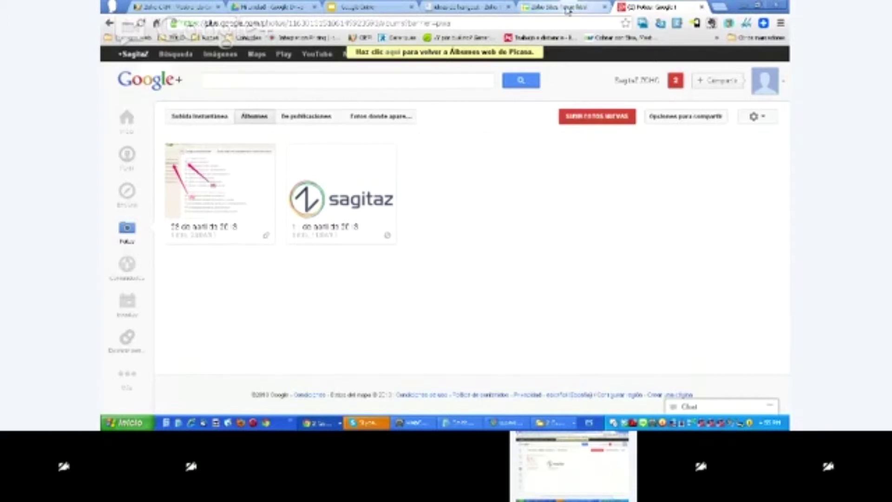
left_click(702, 6)
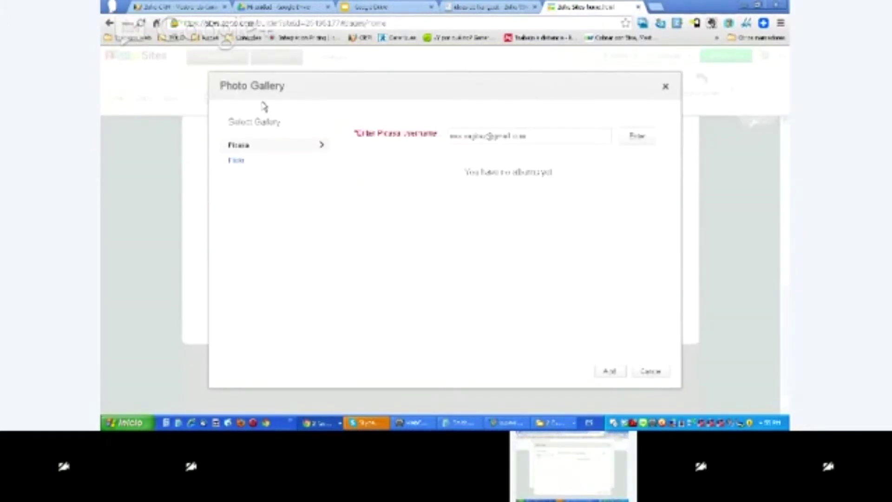
- Close the Photo Gallery dialog and scroll the page editor back to the top
left_click(665, 87)
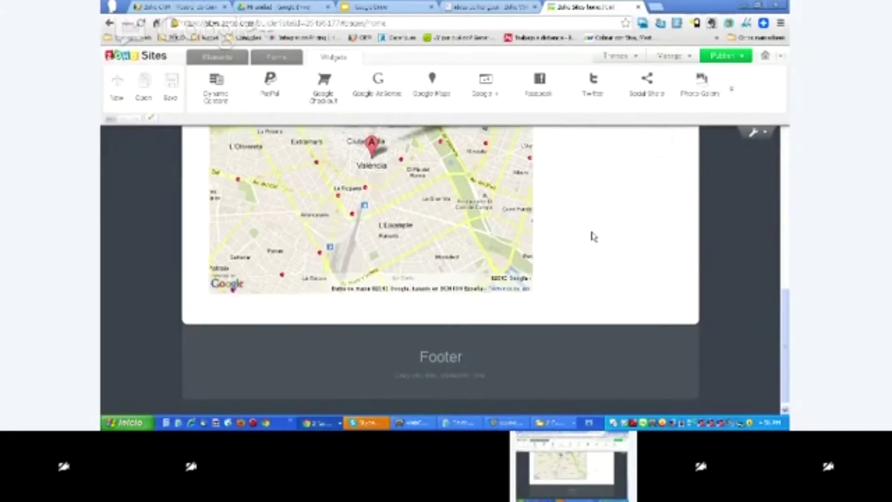
scroll(593, 237, "up", 3)
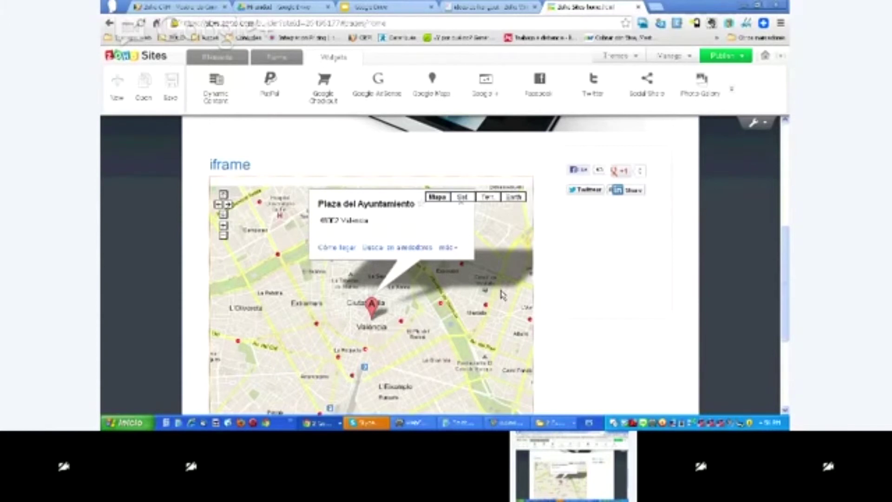
scroll(647, 298, "up", 2)
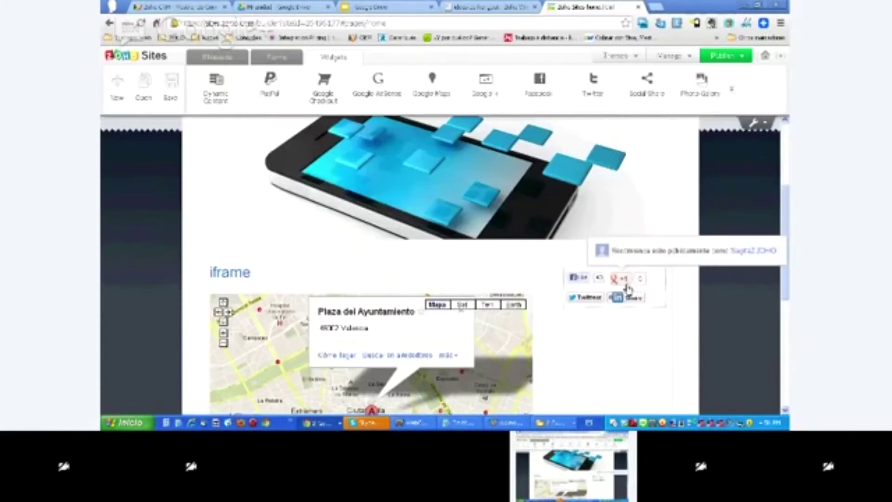
scroll(628, 289, "up", 1)
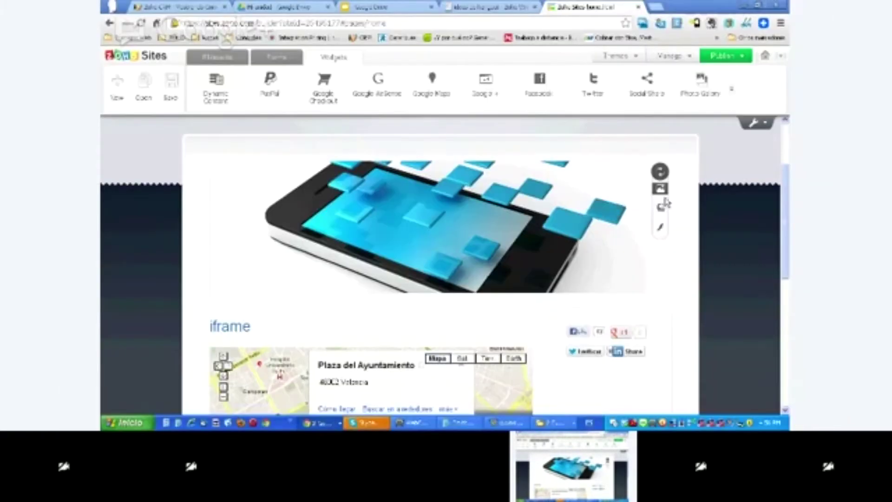
- Choose Change image from the banner's image menu to replace the phone header image
left_click(660, 188)
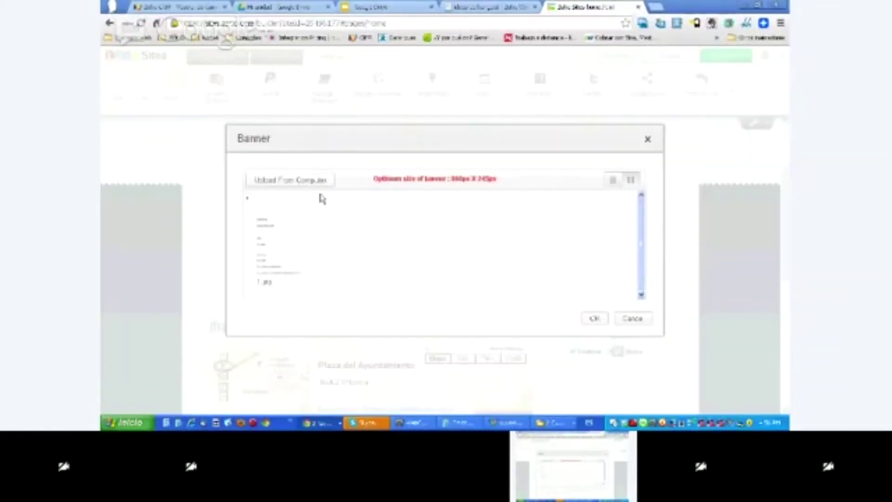
- Start an Upload From Computer for the banner, then close the file picker without choosing a file
left_click(321, 181)
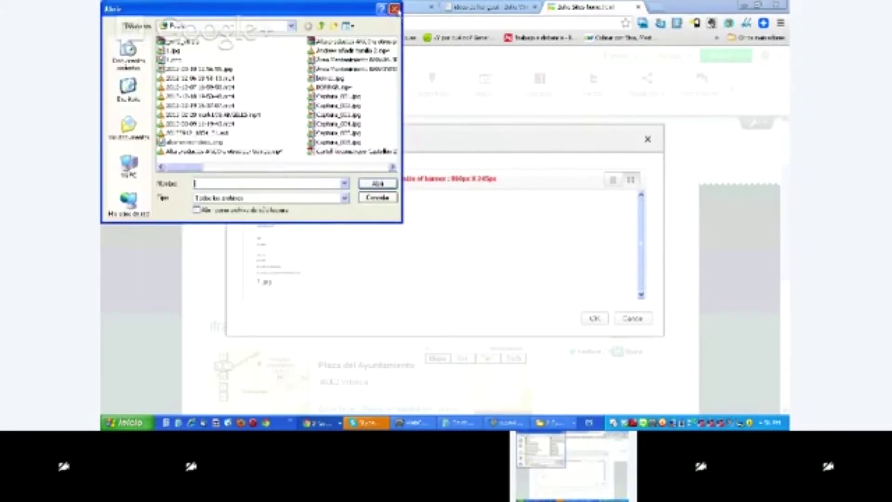
left_click(394, 8)
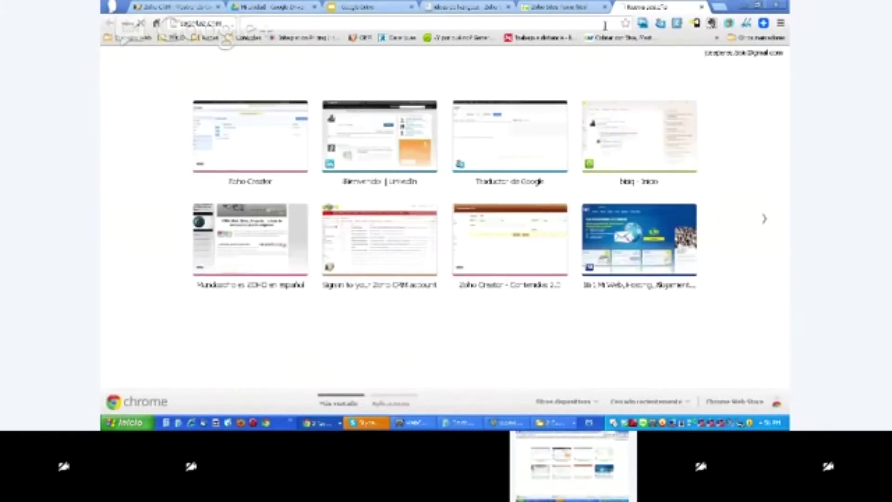
- Load the sagitaz.com website, then close the Mundozoho tab to return to Zoho Sites
key("Return")
key("Return")
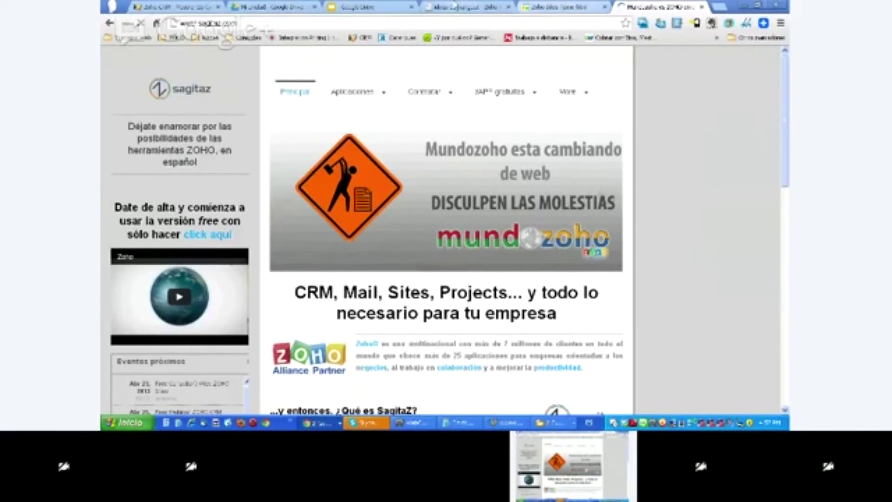
left_click(701, 7)
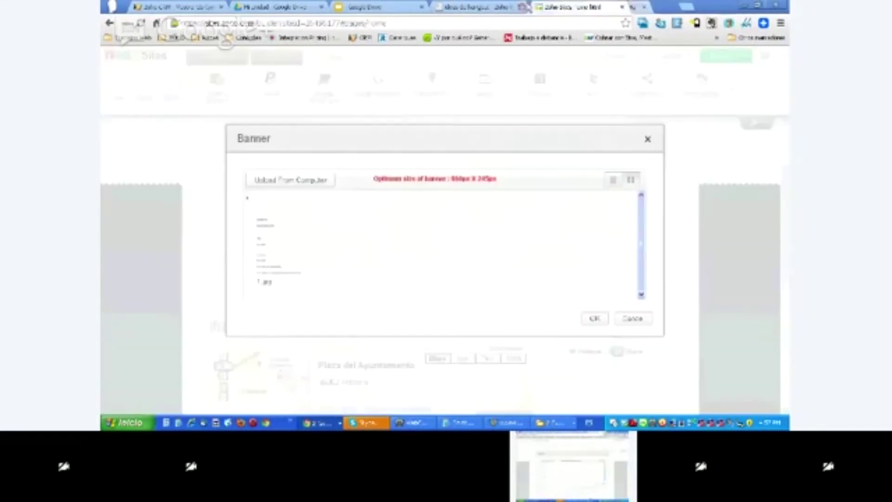
- Close the Banner settings and keep the existing phone image as the page banner
left_click(648, 139)
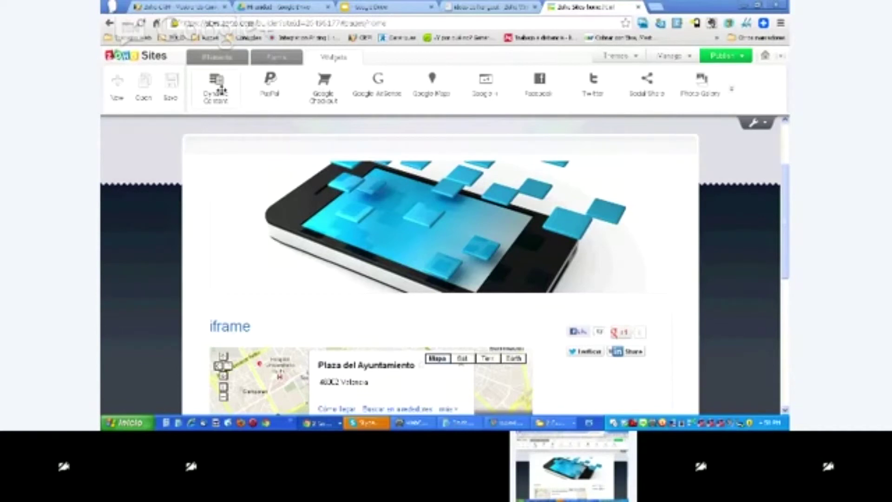
left_click(277, 58)
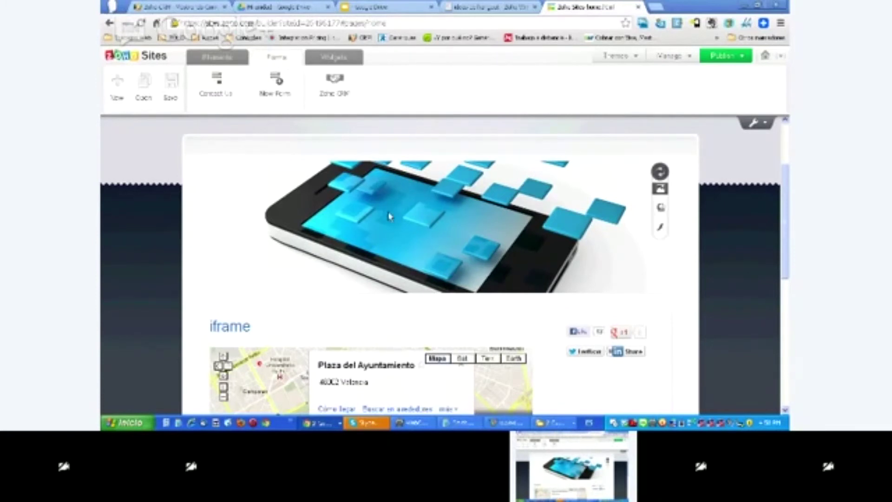
scroll(389, 216, "down", 5)
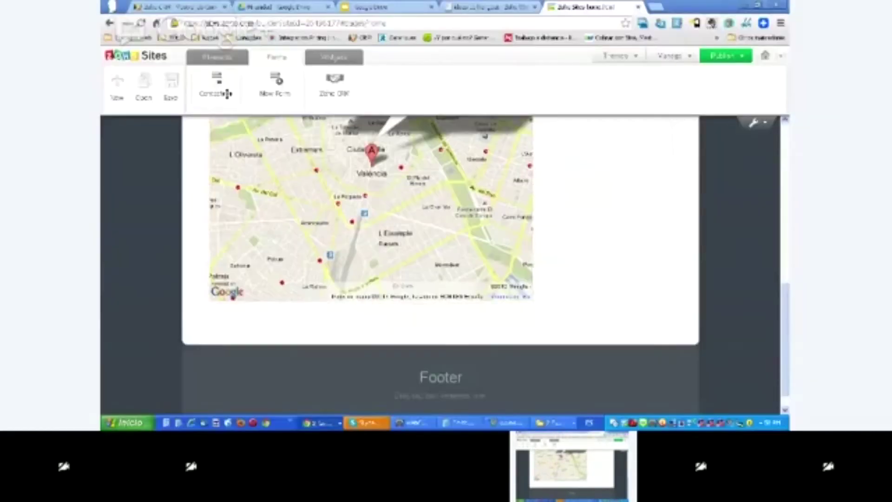
- Drop a Contact Us form onto the page, accept the prompts, and open it for customizing
left_click_drag(226, 91, 579, 225)
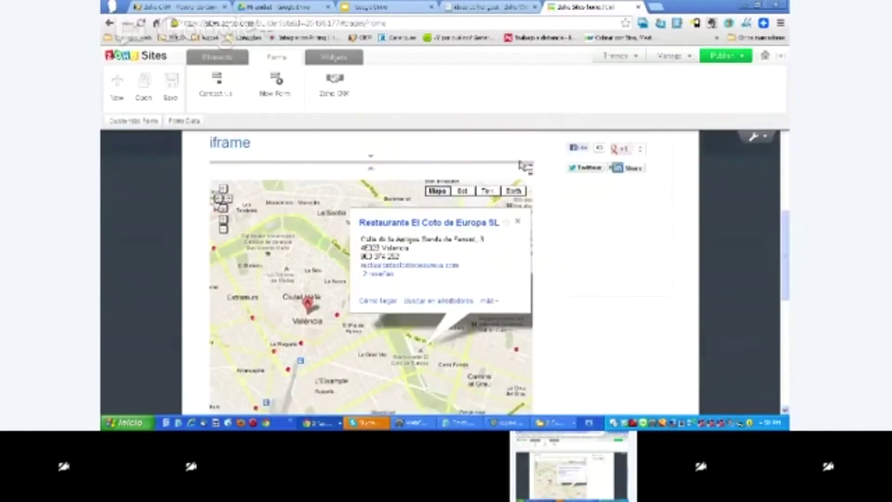
left_click(621, 199)
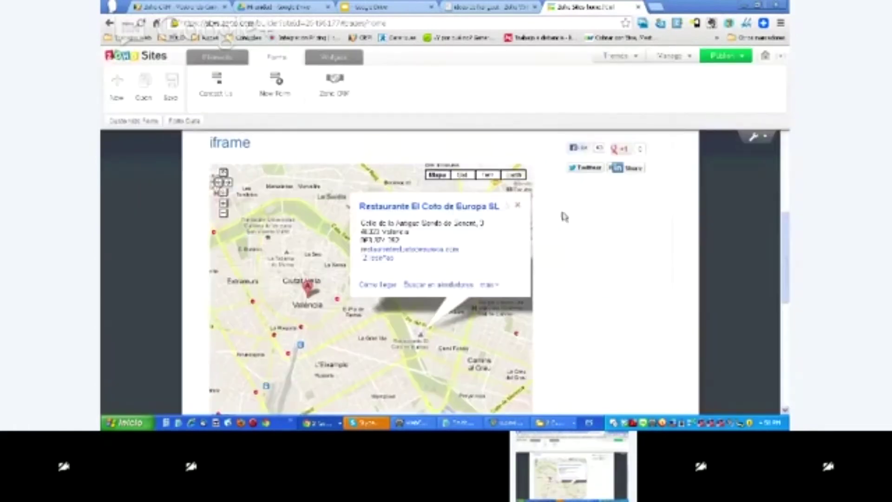
left_click(528, 167)
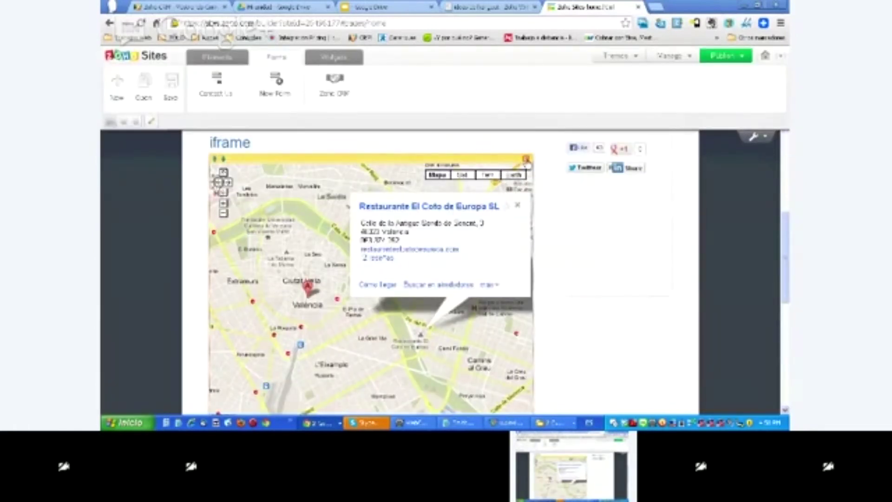
left_click(526, 159)
left_click(500, 258)
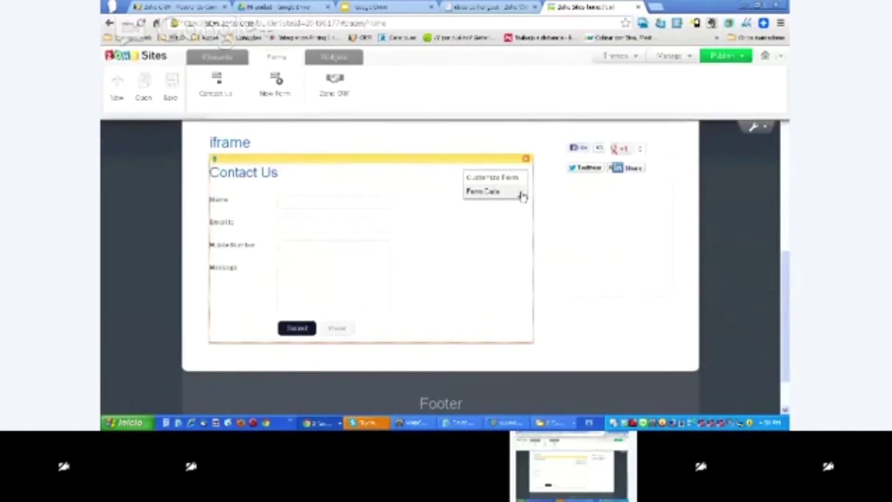
left_click(525, 159)
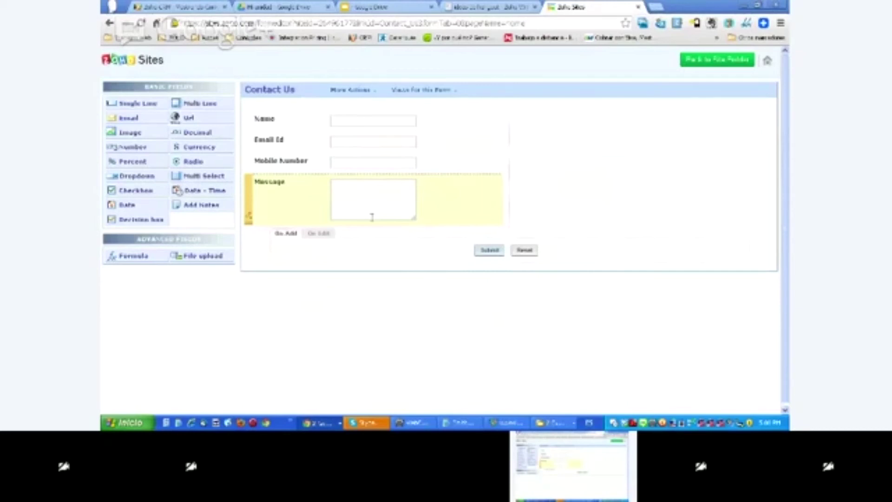
- Relabel the form's Name field as 'Nombre'
left_click(251, 120)
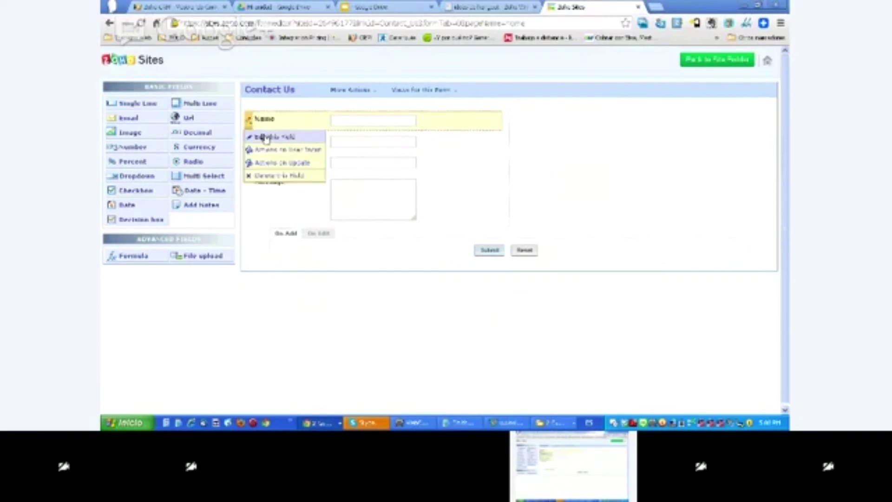
left_click(265, 138)
type("Nombre")
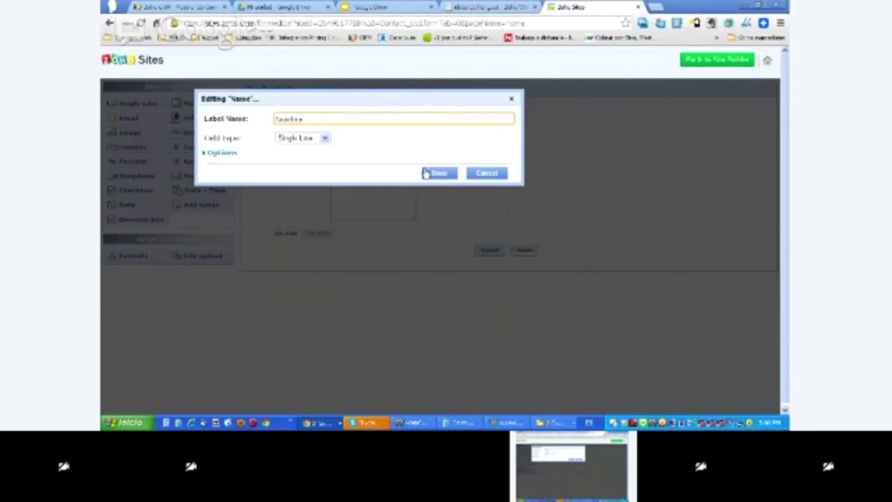
- Make Nombre required, no duplicates, multiple empty values allowed and hidden; select max characters 255 and script name
left_click(221, 154)
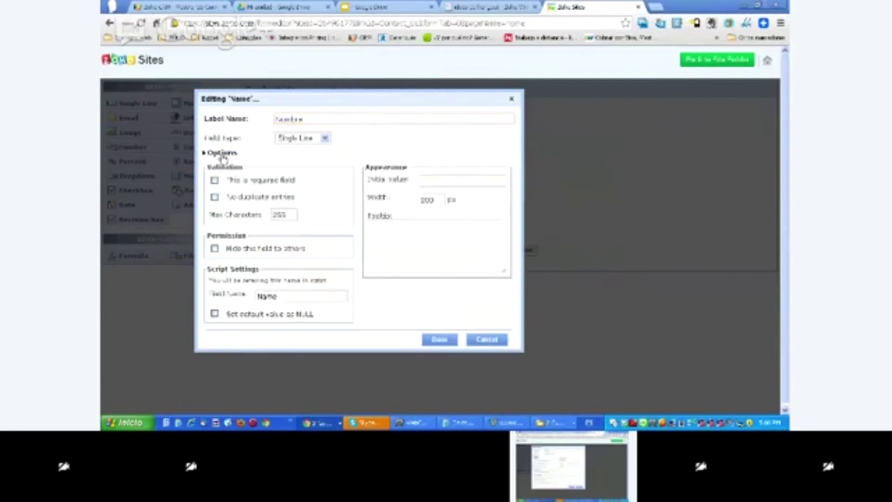
left_click(217, 181)
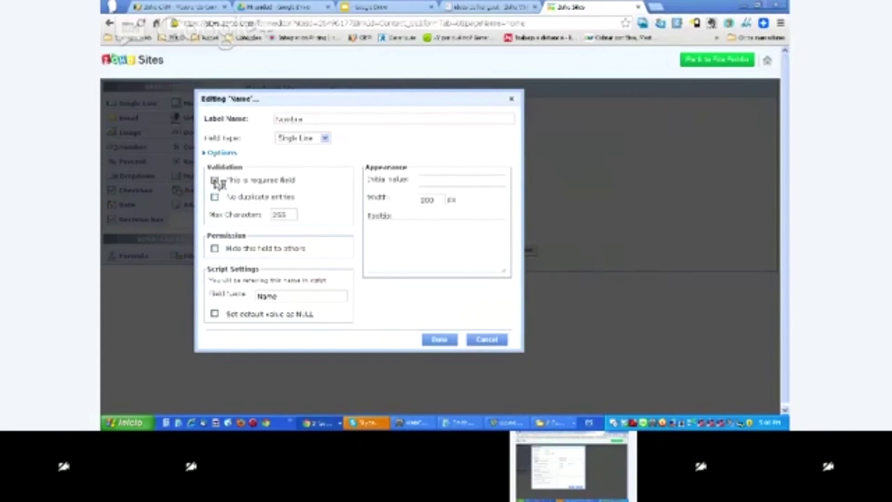
left_click(215, 197)
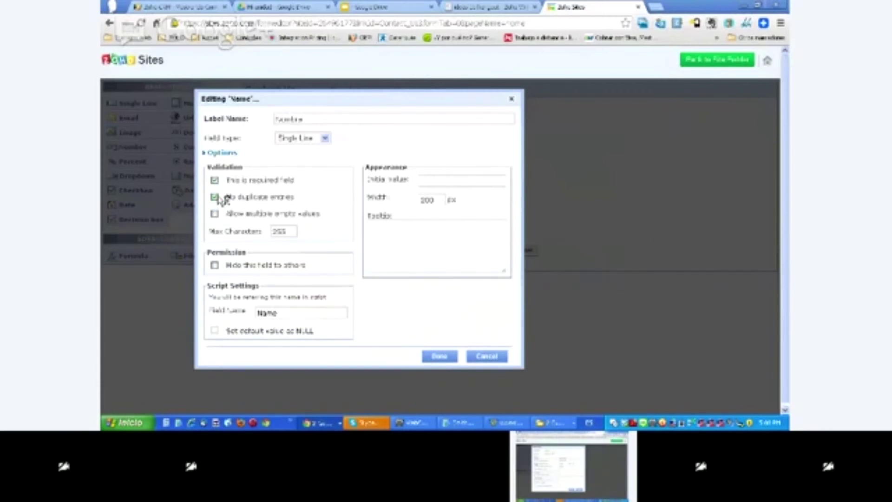
left_click(215, 214)
double_click(287, 232)
left_click(216, 267)
left_click(274, 313)
double_click(274, 312)
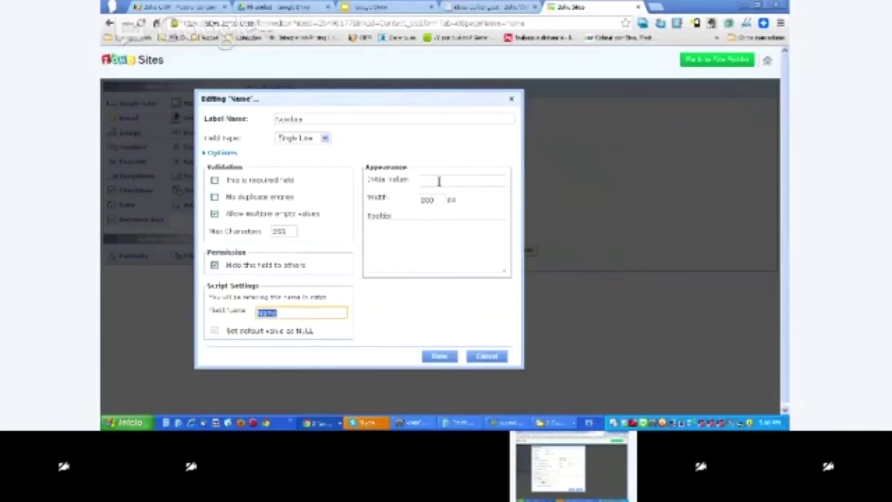
- Give Nombre the initial value 'Actualizate ele poner tu nombre' and width 400, then return to the builder
left_click(439, 181)
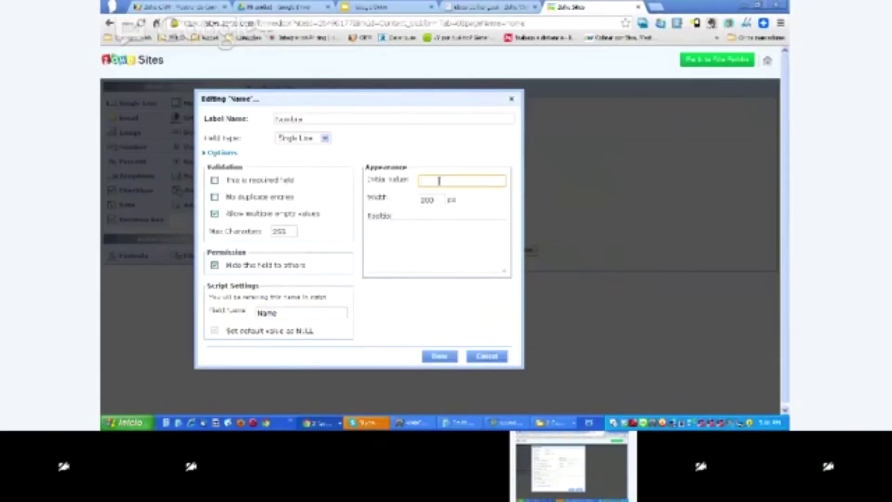
type("Ac")
type("tualizate el")
type("e poner tu n")
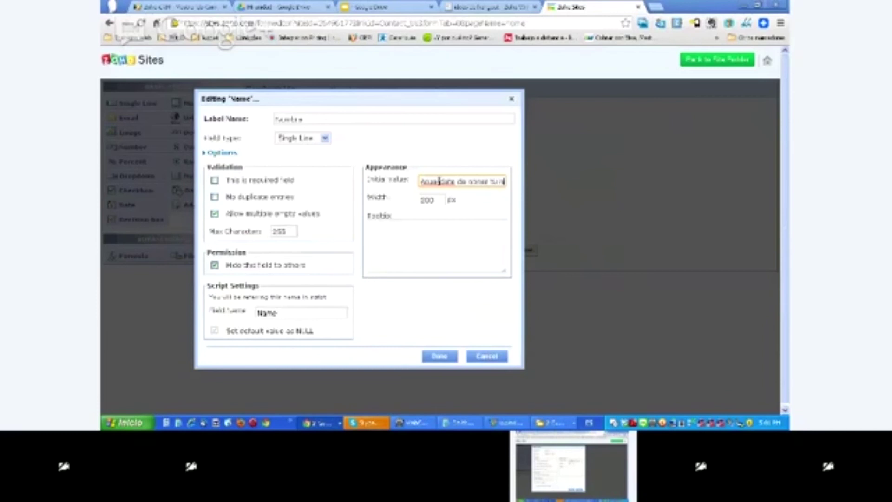
type("ombre")
left_click_drag(444, 203, 415, 199)
type("400")
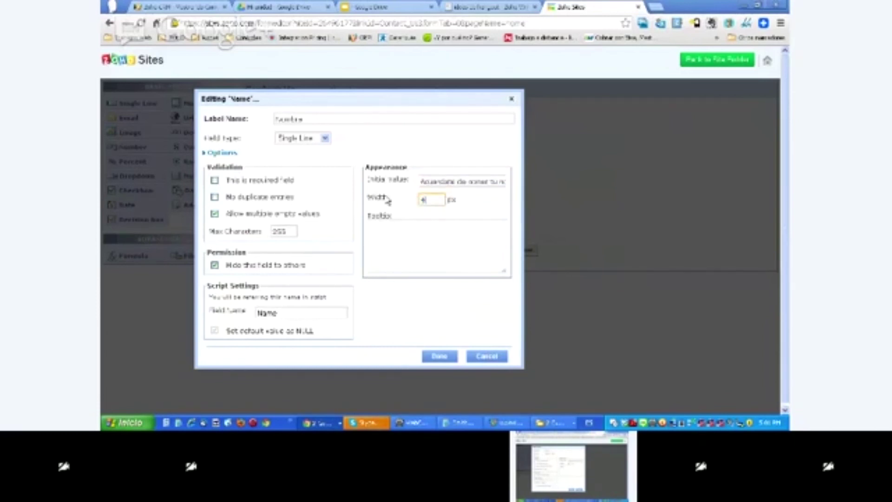
left_click(445, 361)
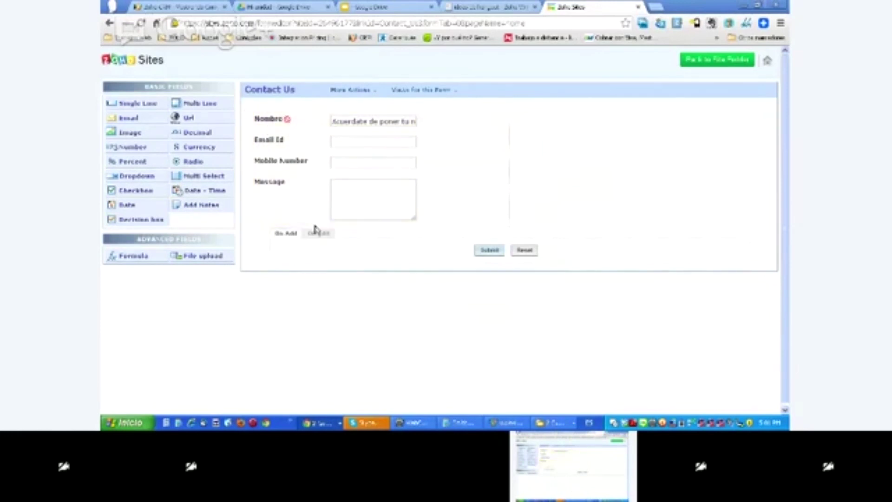
left_click(722, 67)
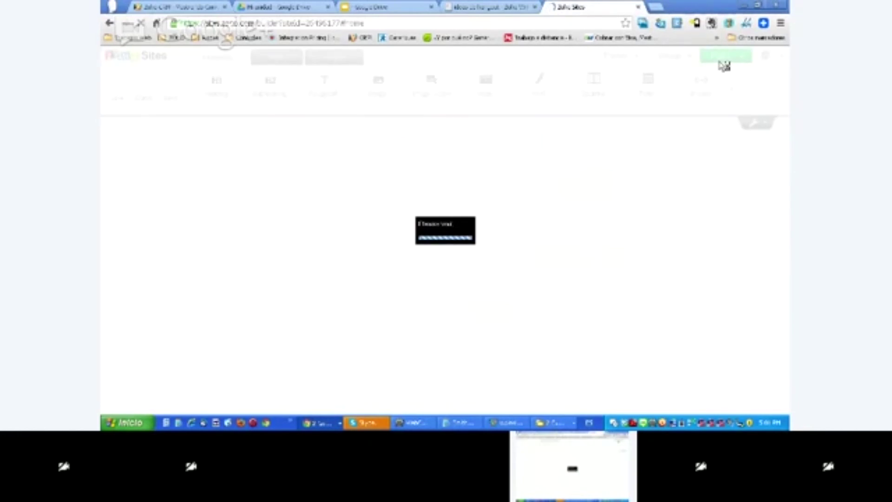
- Scroll to the page's Contact Us form and select the reminder text prefilled in Nombre
left_click(723, 64)
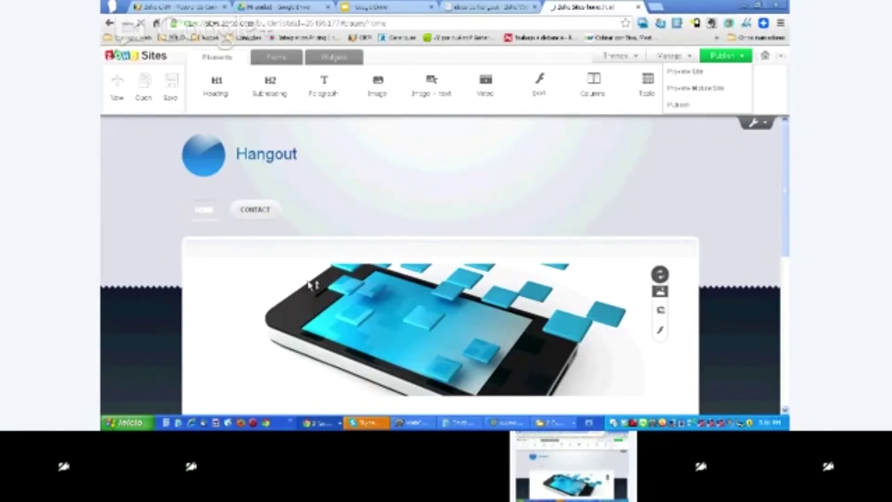
scroll(310, 284, "down", 10)
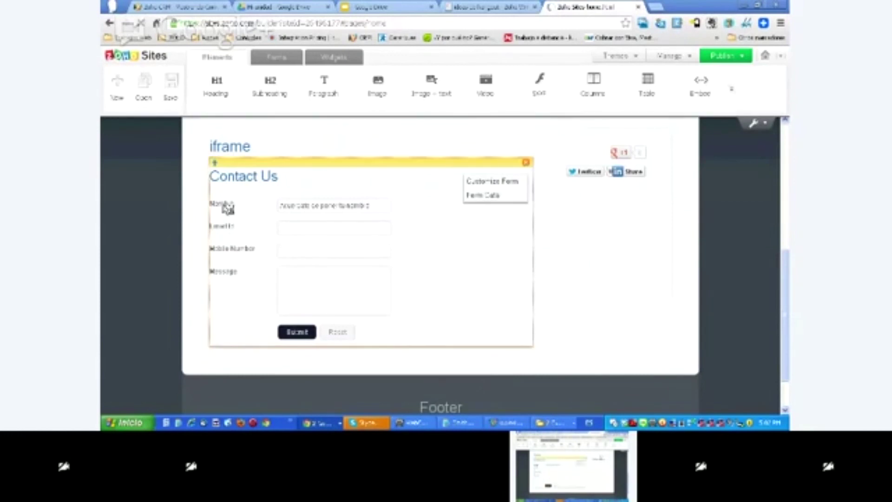
left_click(285, 204)
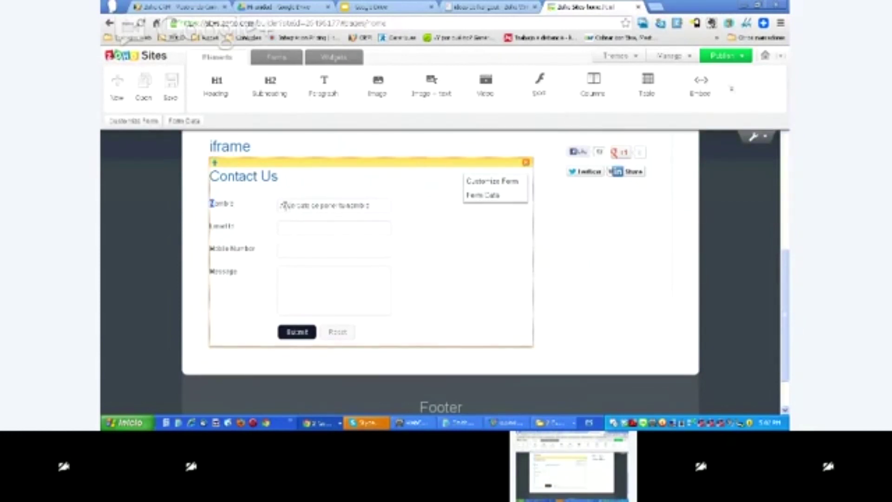
left_click_drag(282, 205, 370, 204)
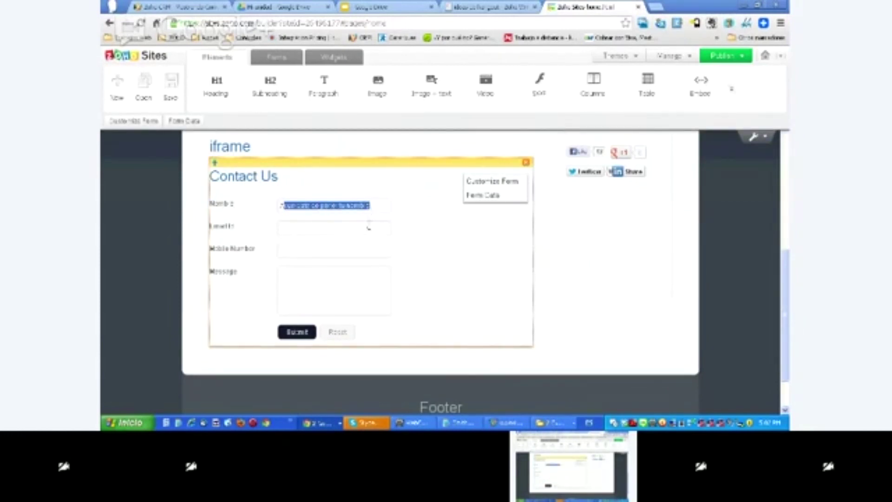